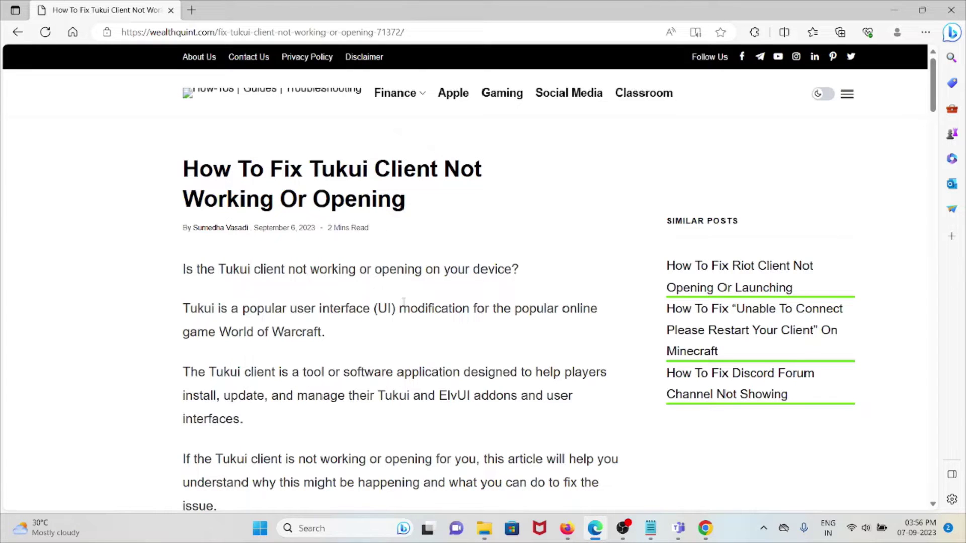
{"action": "scroll", "coordinate": [403, 304], "scroll_direction": "down", "scroll_amount": 1}
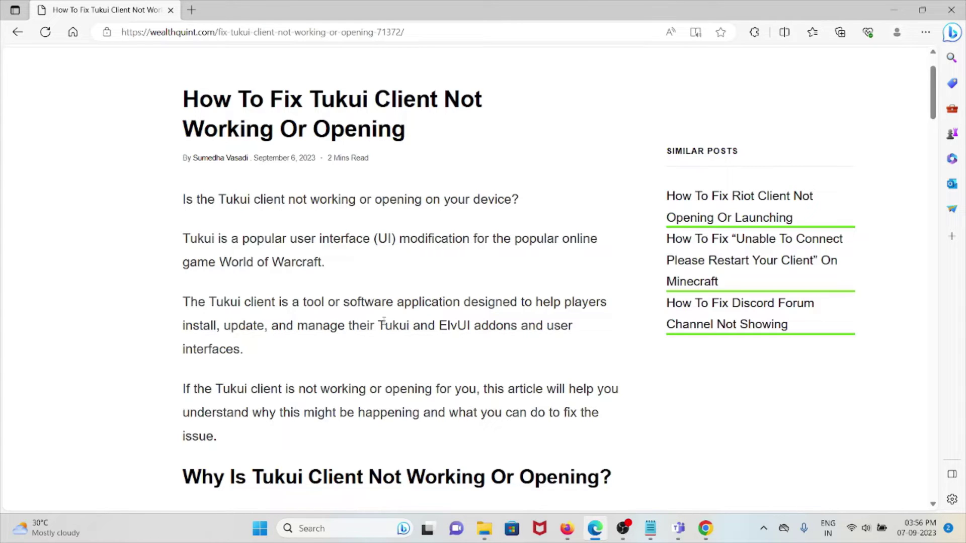
{"action": "scroll", "coordinate": [381, 321], "scroll_direction": "down", "scroll_amount": 1}
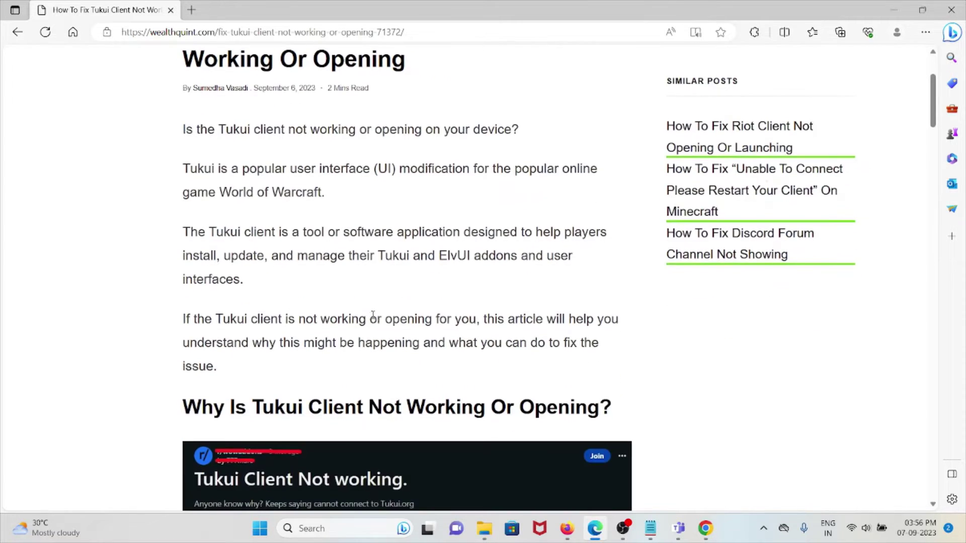
{"action": "scroll", "coordinate": [369, 317], "scroll_direction": "down", "scroll_amount": 1}
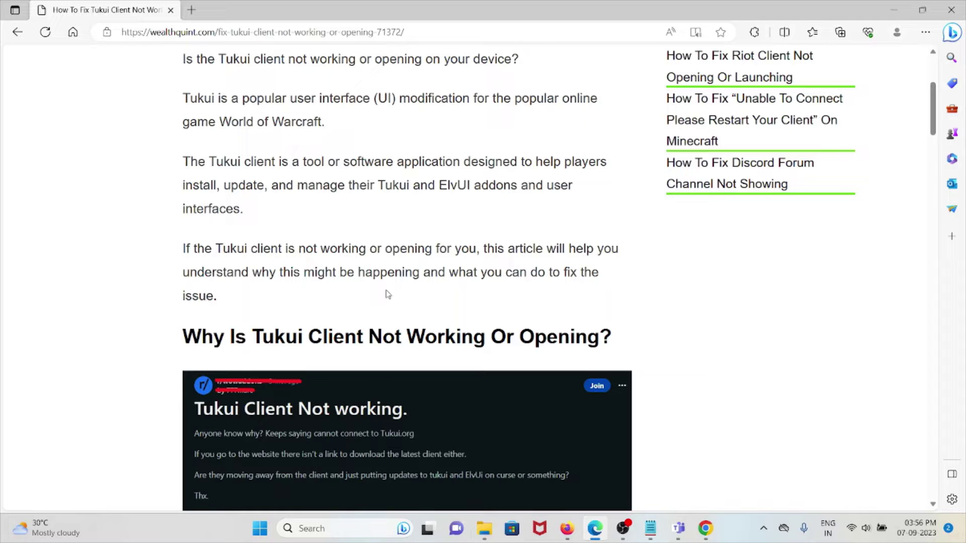
{"action": "scroll", "coordinate": [387, 294], "scroll_direction": "down", "scroll_amount": 2}
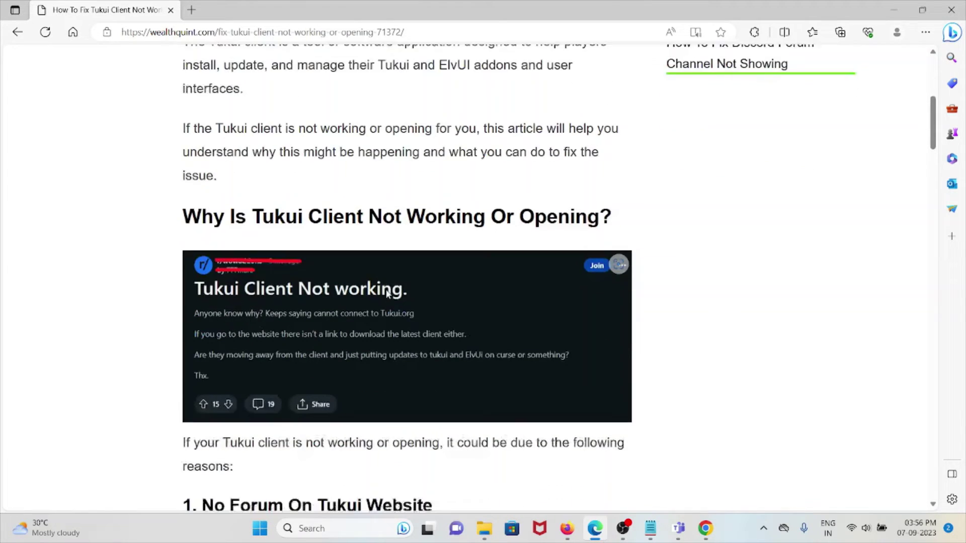
{"action": "scroll", "coordinate": [387, 294], "scroll_direction": "down", "scroll_amount": 1}
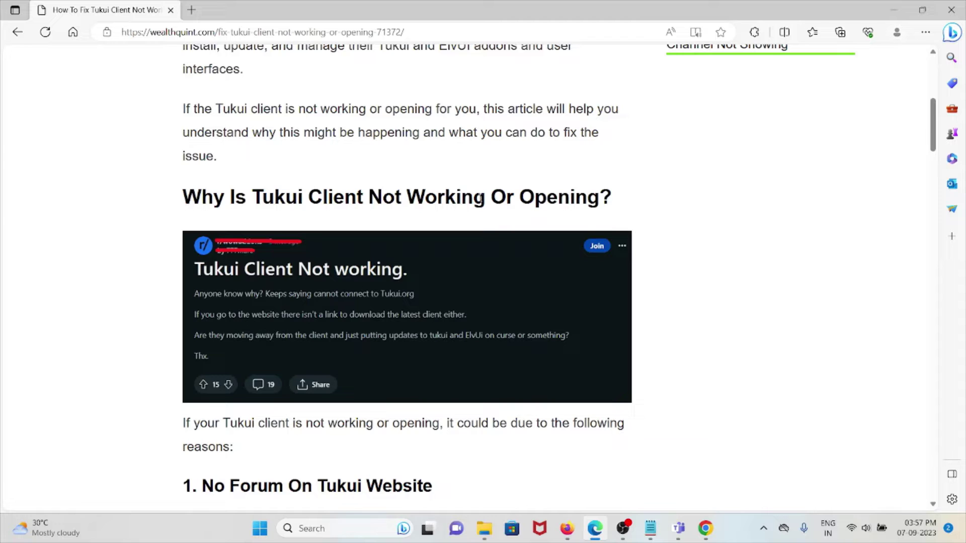
- Lower the speaker volume while reading the Tukui troubleshooting article
{"action": "key", "text": "XF86AudioLowerVolume"}
{"action": "scroll", "coordinate": [509, 341], "scroll_direction": "down", "scroll_amount": 1}
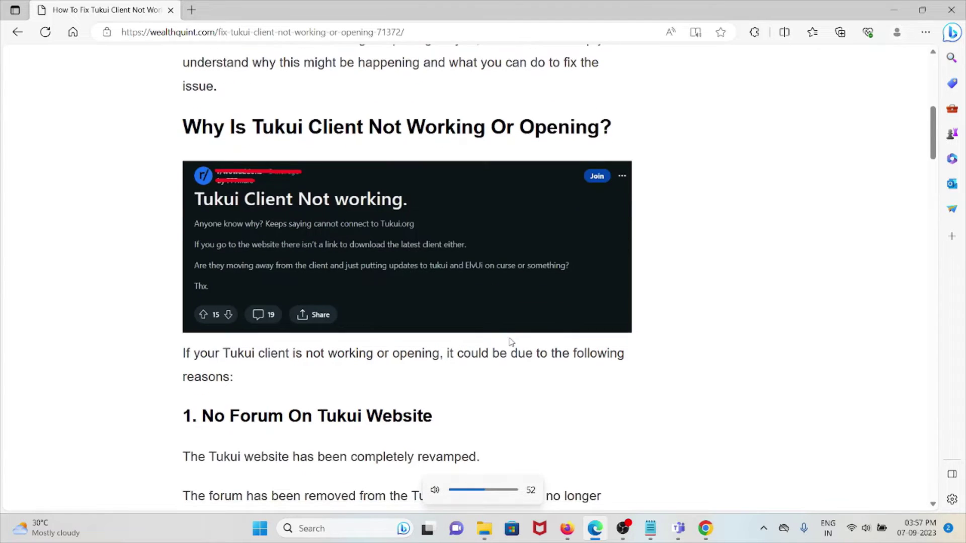
{"action": "scroll", "coordinate": [510, 341], "scroll_direction": "down", "scroll_amount": 2}
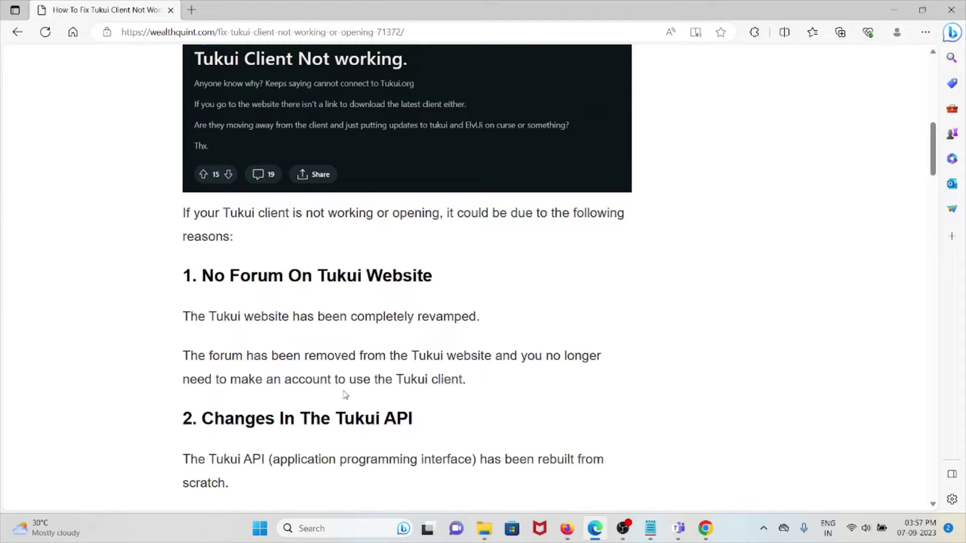
{"action": "scroll", "coordinate": [438, 392], "scroll_direction": "down", "scroll_amount": 1}
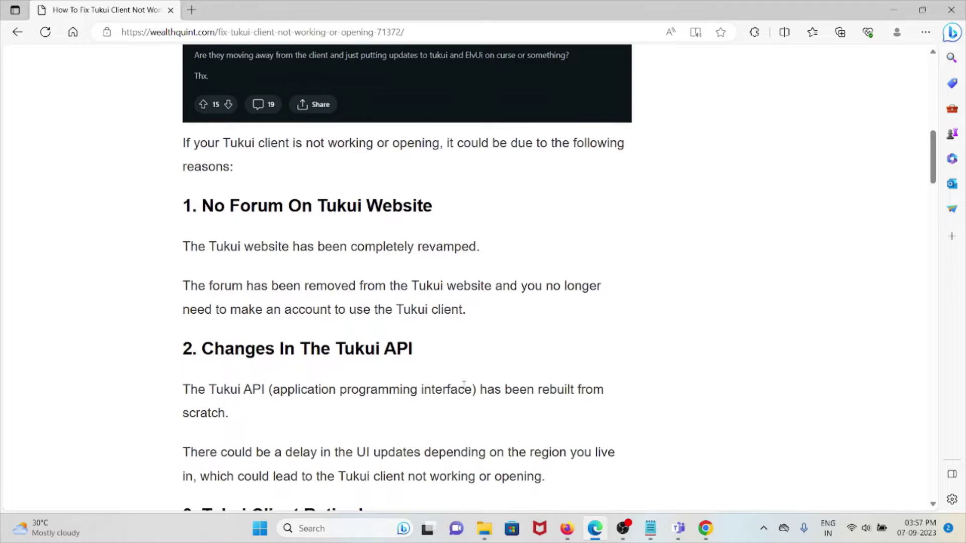
{"action": "scroll", "coordinate": [469, 383], "scroll_direction": "down", "scroll_amount": 2}
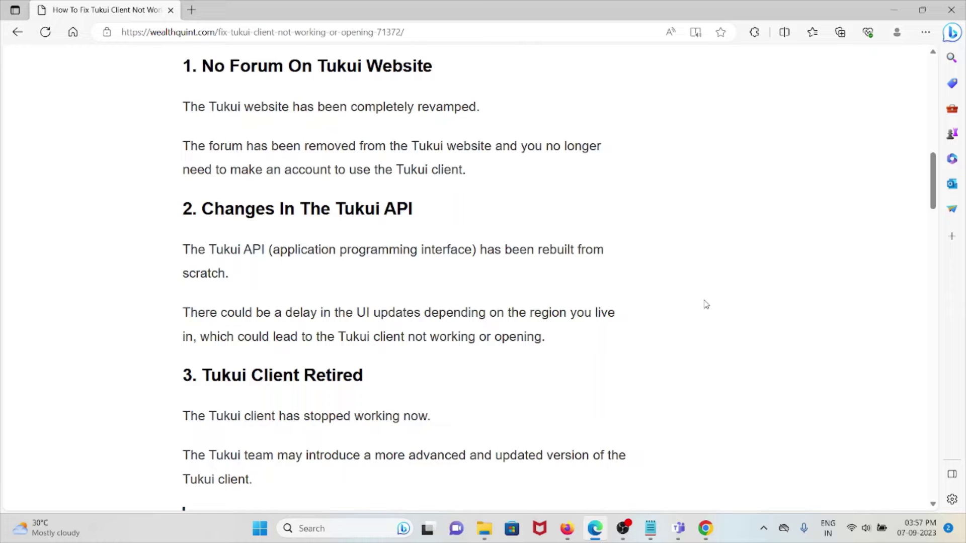
{"action": "scroll", "coordinate": [705, 303], "scroll_direction": "down", "scroll_amount": 1}
{"action": "scroll", "coordinate": [705, 304], "scroll_direction": "down", "scroll_amount": 1}
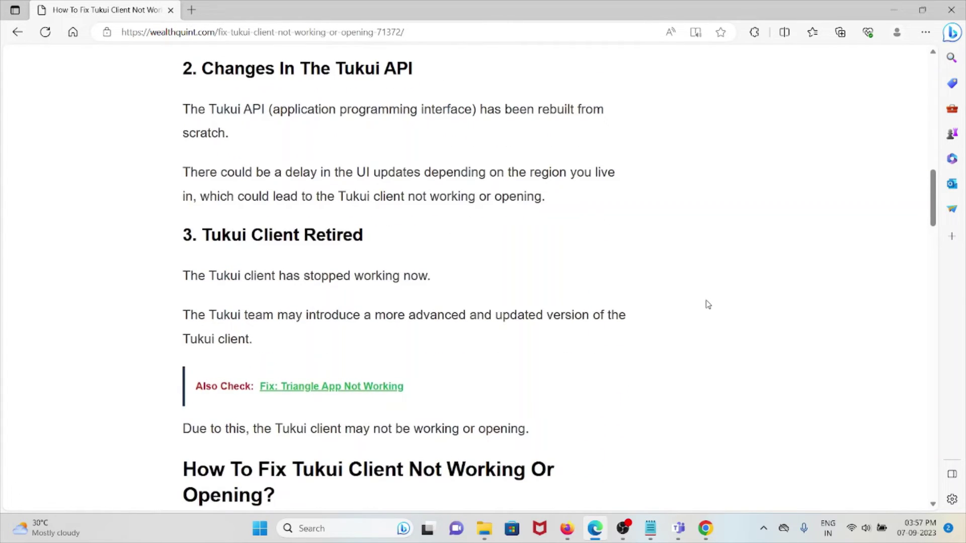
{"action": "scroll", "coordinate": [708, 308], "scroll_direction": "down", "scroll_amount": 1}
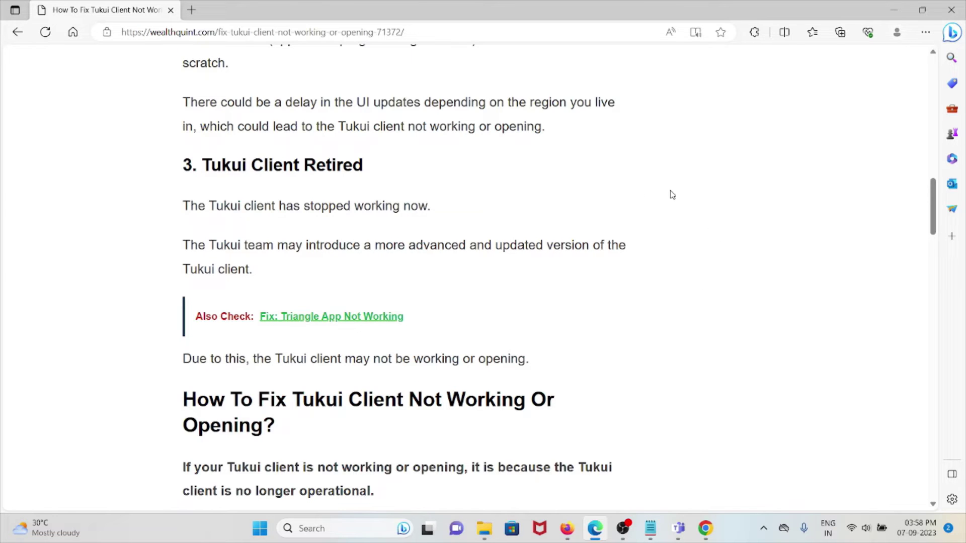
{"action": "scroll", "coordinate": [400, 202], "scroll_direction": "down", "scroll_amount": 2}
{"action": "scroll", "coordinate": [400, 202], "scroll_direction": "down", "scroll_amount": 2}
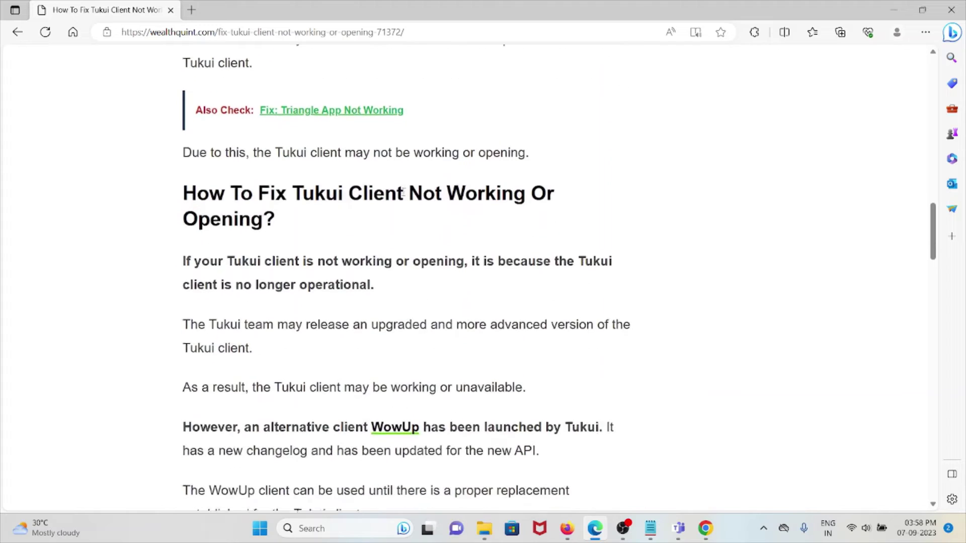
{"action": "scroll", "coordinate": [404, 193], "scroll_direction": "down", "scroll_amount": 2}
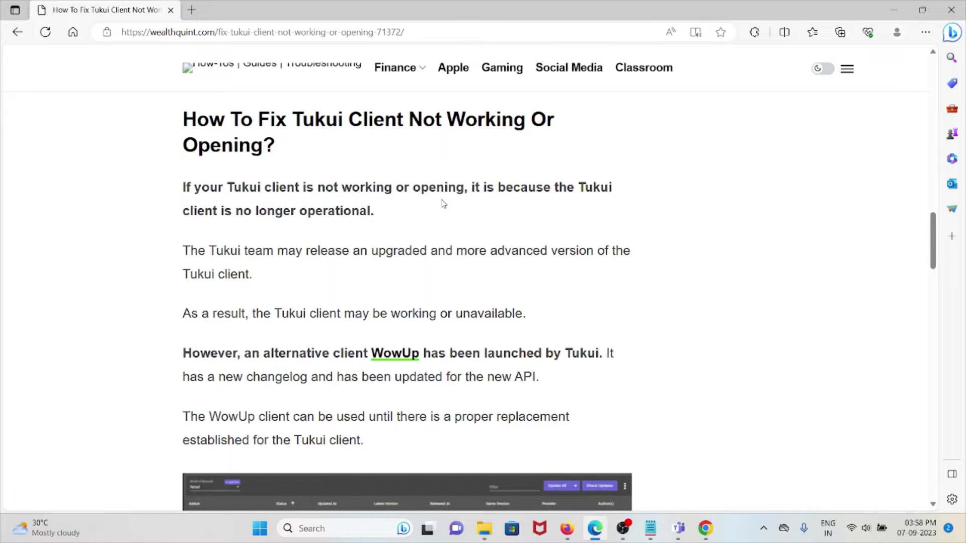
{"action": "scroll", "coordinate": [444, 204], "scroll_direction": "down", "scroll_amount": 2}
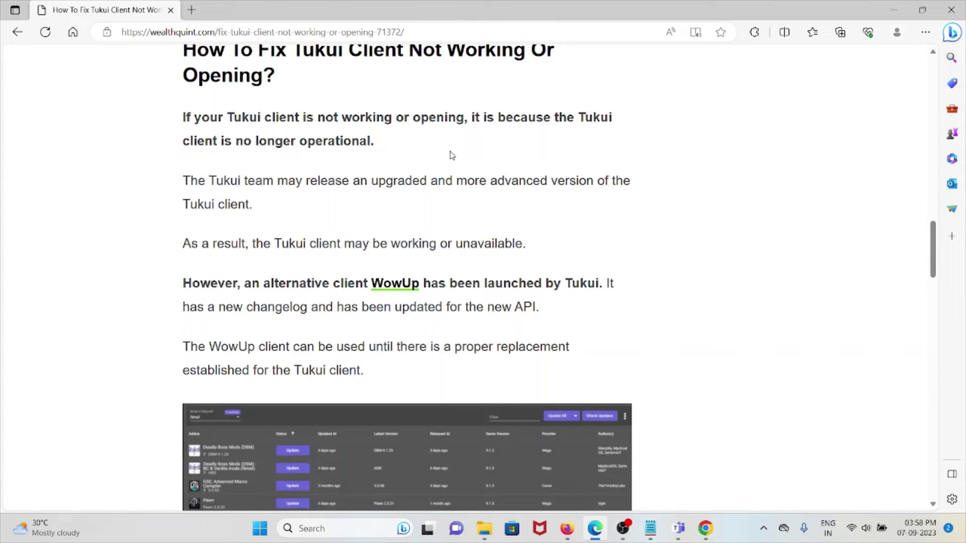
{"action": "scroll", "coordinate": [453, 156], "scroll_direction": "down", "scroll_amount": 1}
- Open wowup.io in a new tab, then return to the Tukui article tab
{"action": "right_click", "coordinate": [398, 219]}
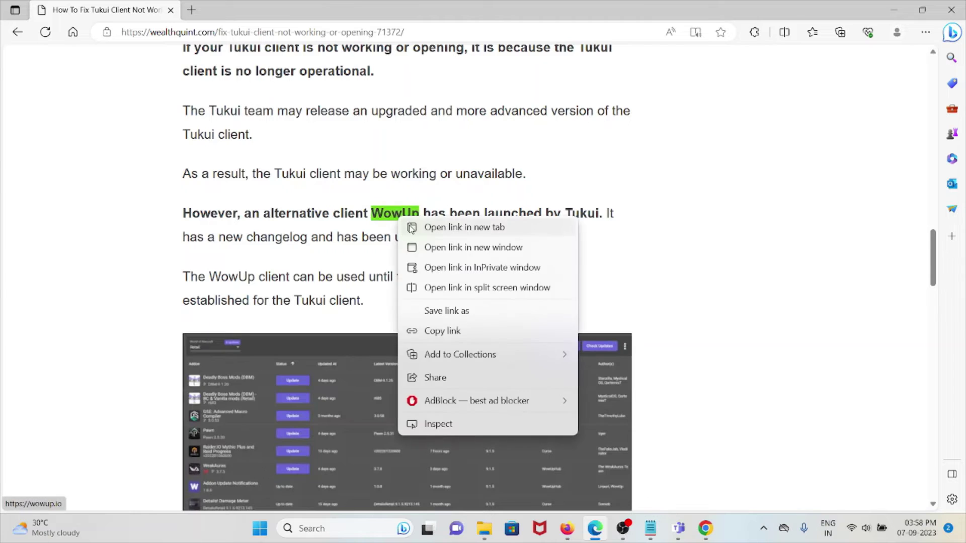
{"action": "left_click", "coordinate": [472, 235]}
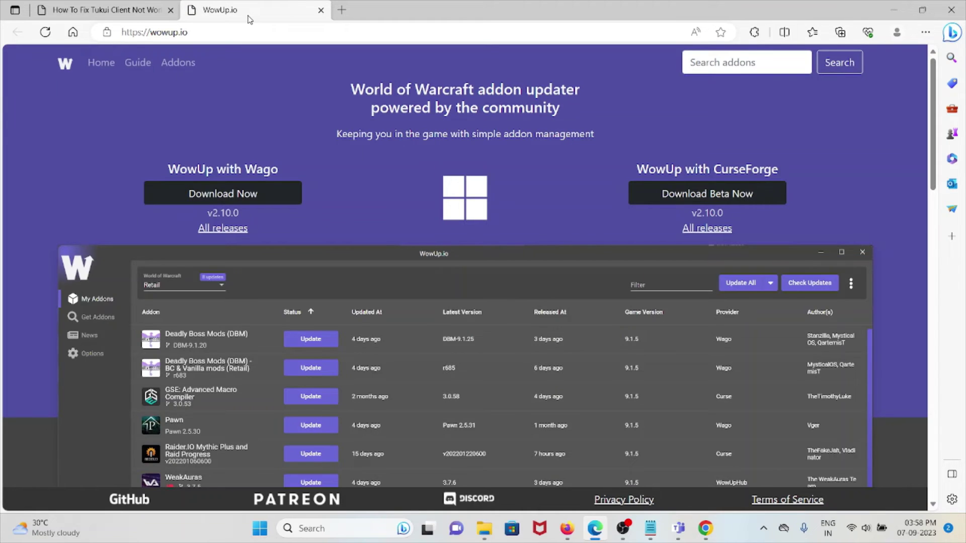
{"action": "left_click", "coordinate": [106, 9]}
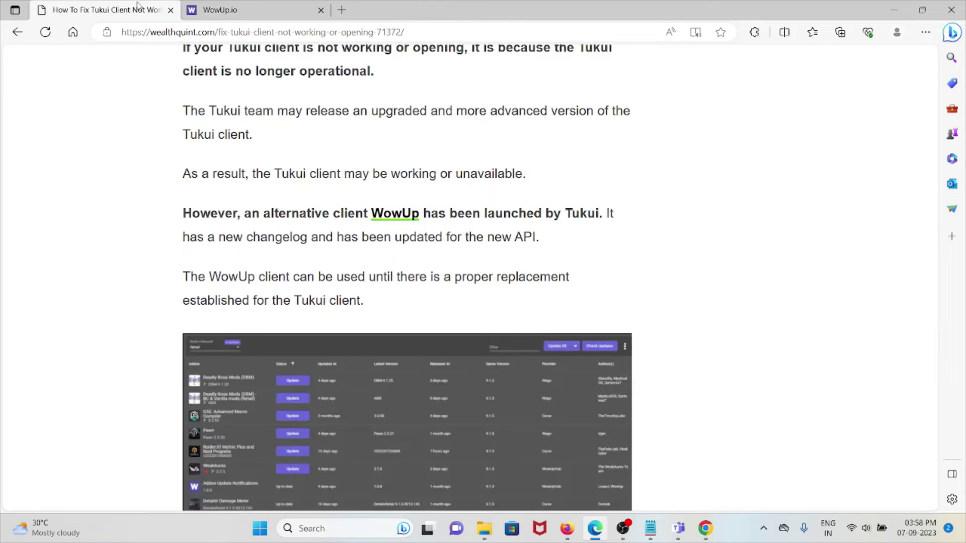
{"action": "scroll", "coordinate": [500, 252], "scroll_direction": "down", "scroll_amount": 1}
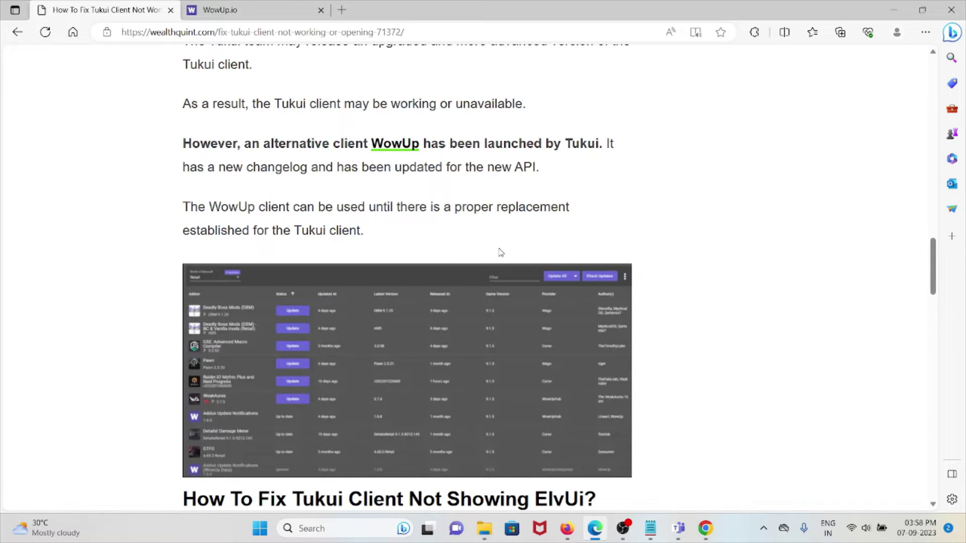
{"action": "scroll", "coordinate": [501, 252], "scroll_direction": "down", "scroll_amount": 1}
{"action": "left_click_drag", "start_coordinate": [301, 160], "coordinate": [315, 160]}
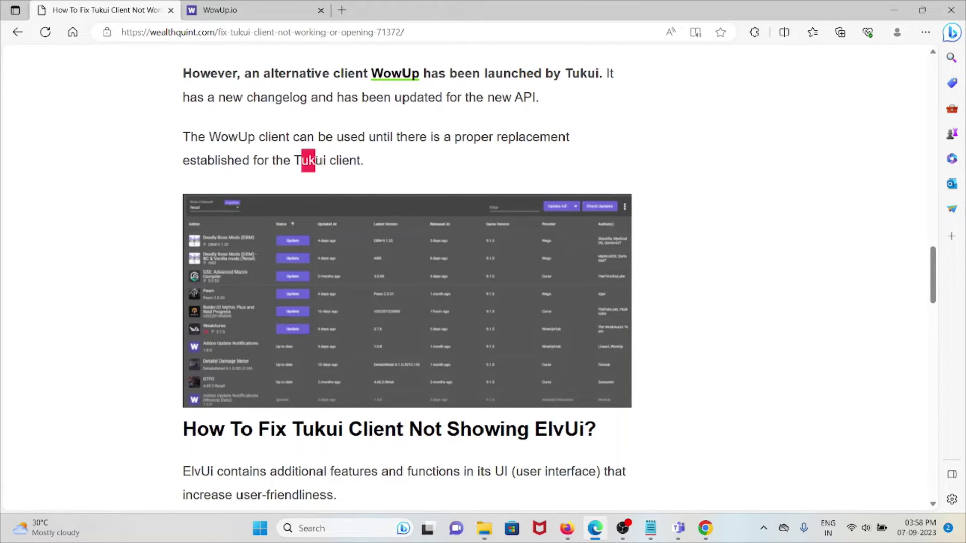
{"action": "scroll", "coordinate": [346, 330], "scroll_direction": "down", "scroll_amount": 2}
{"action": "scroll", "coordinate": [382, 359], "scroll_direction": "down", "scroll_amount": 1}
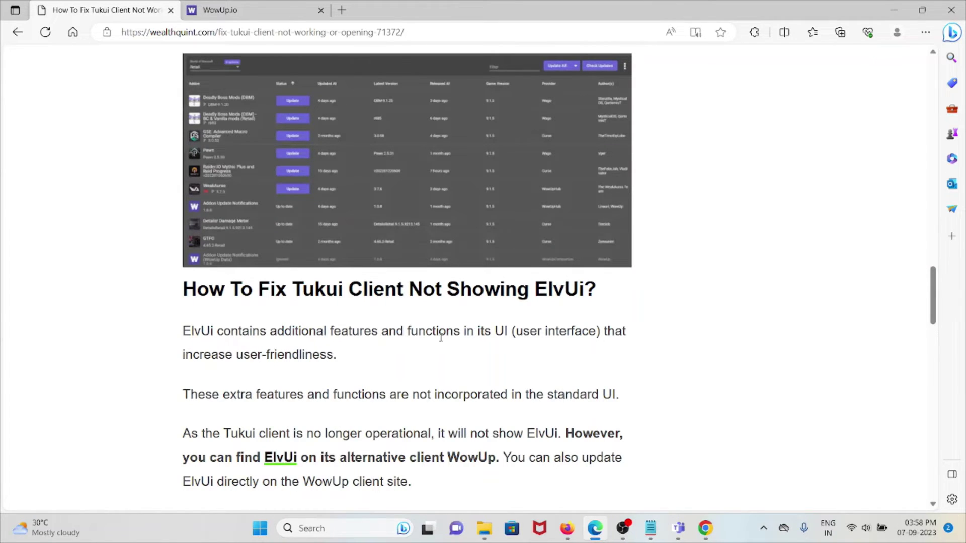
{"action": "scroll", "coordinate": [442, 336], "scroll_direction": "down", "scroll_amount": 1}
{"action": "scroll", "coordinate": [444, 338], "scroll_direction": "down", "scroll_amount": 1}
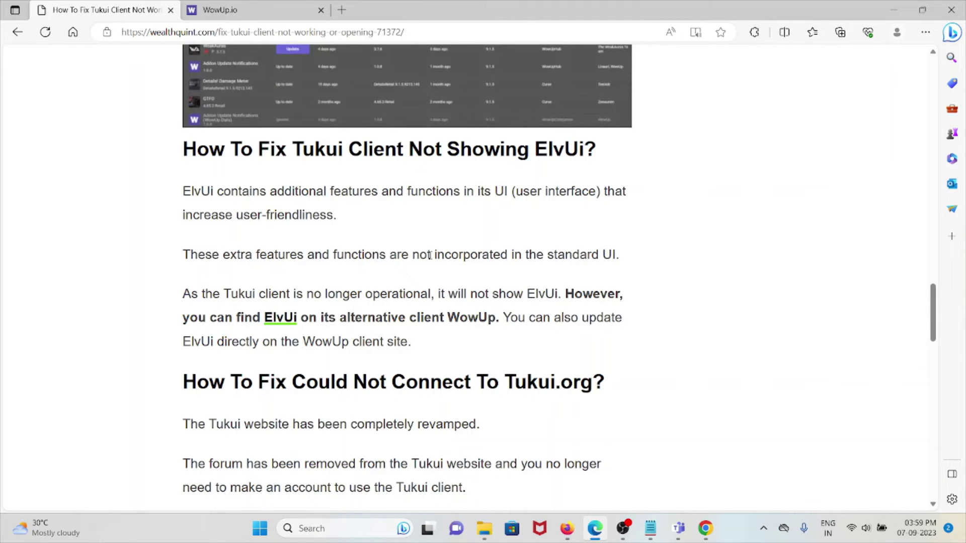
- Bring up the context menu on the ElvUi link in the ElvUi section
{"action": "right_click", "coordinate": [289, 325]}
{"action": "left_click", "coordinate": [349, 112]}
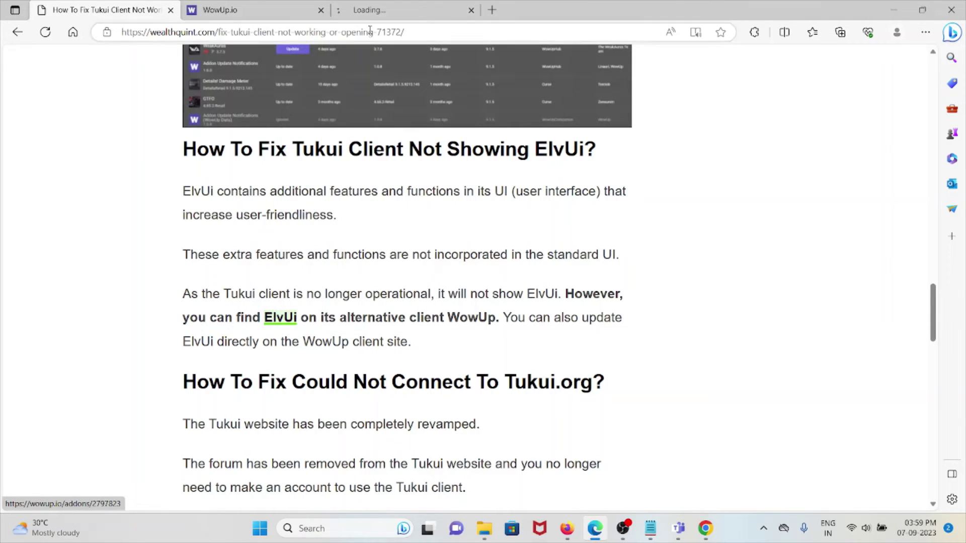
{"action": "left_click", "coordinate": [400, 10]}
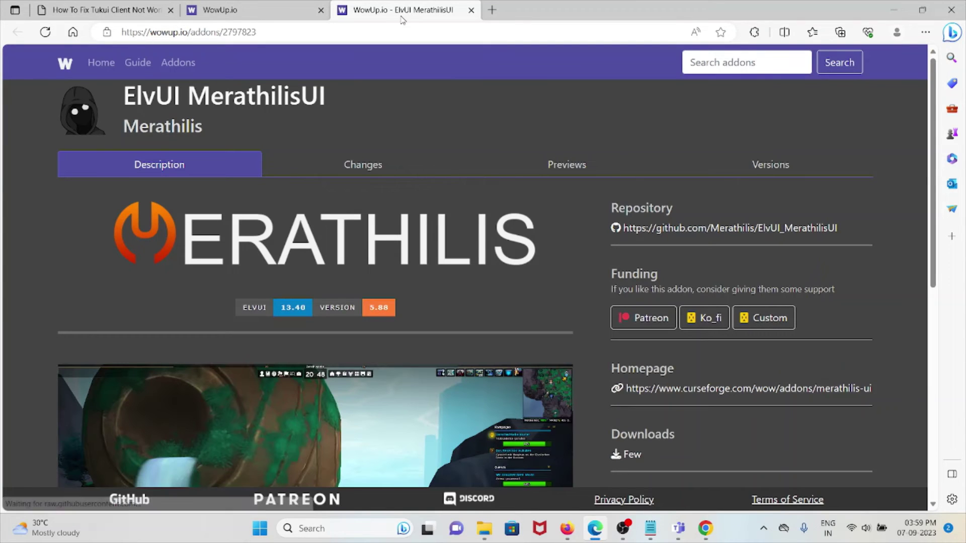
{"action": "left_click", "coordinate": [106, 10]}
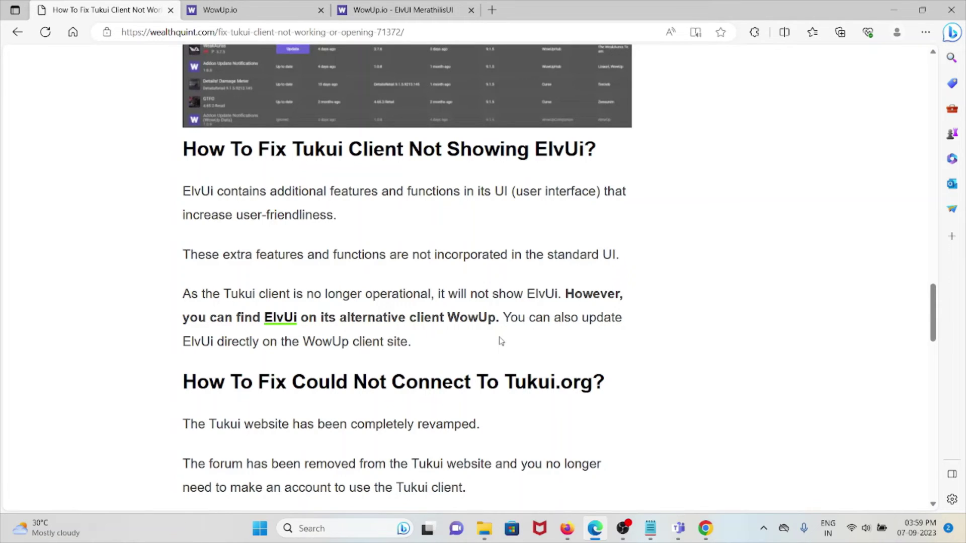
{"action": "scroll", "coordinate": [500, 342], "scroll_direction": "down", "scroll_amount": 2}
{"action": "scroll", "coordinate": [500, 341], "scroll_direction": "down", "scroll_amount": 1}
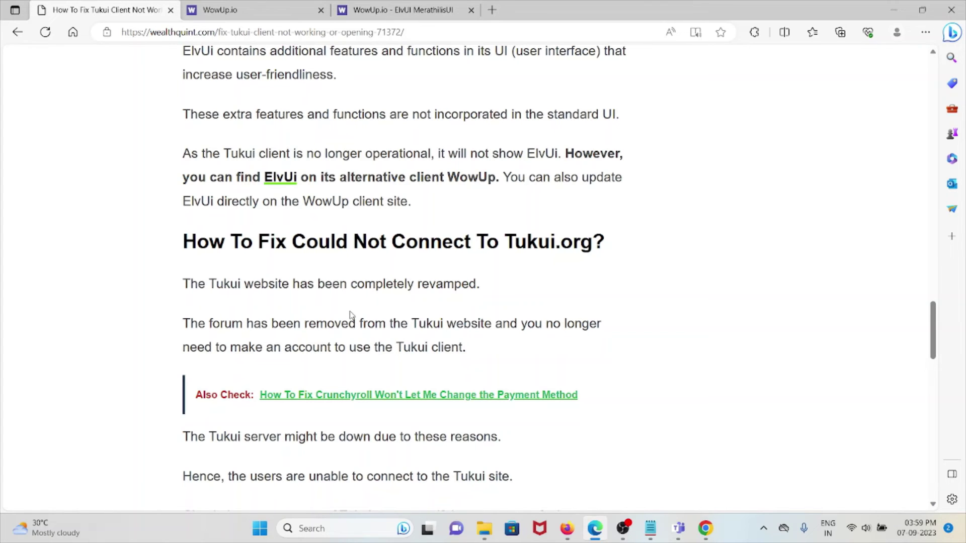
{"action": "scroll", "coordinate": [350, 315], "scroll_direction": "down", "scroll_amount": 2}
{"action": "scroll", "coordinate": [350, 314], "scroll_direction": "down", "scroll_amount": 1}
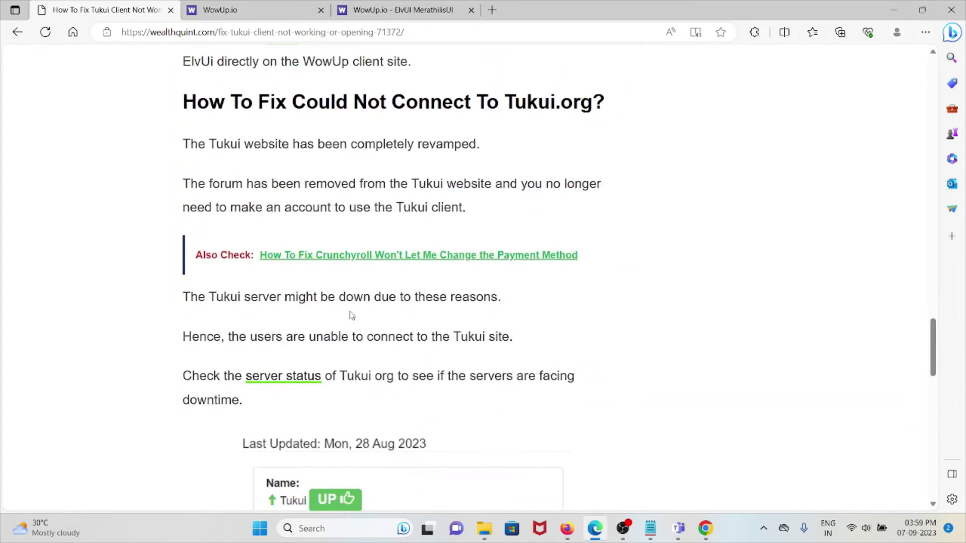
{"action": "scroll", "coordinate": [350, 314], "scroll_direction": "down", "scroll_amount": 1}
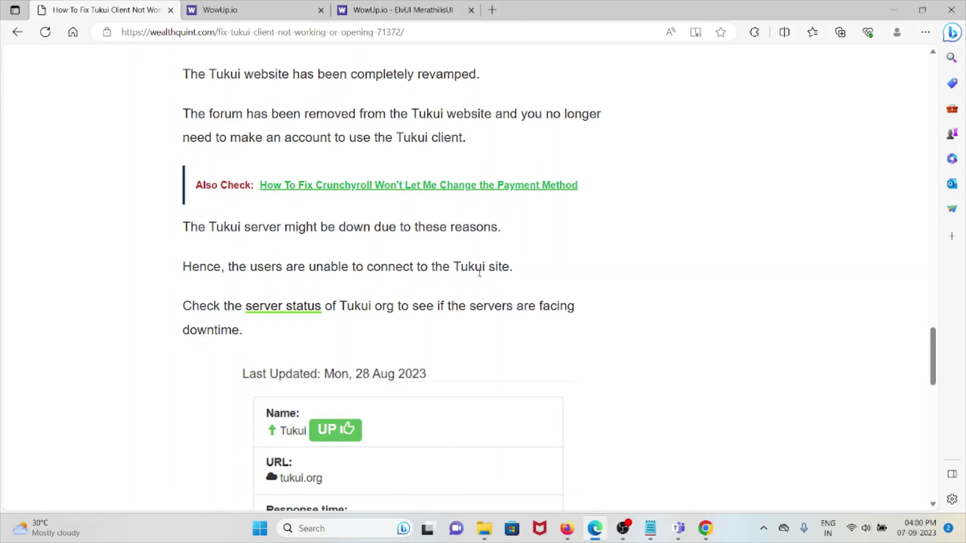
{"action": "scroll", "coordinate": [479, 273], "scroll_direction": "down", "scroll_amount": 1}
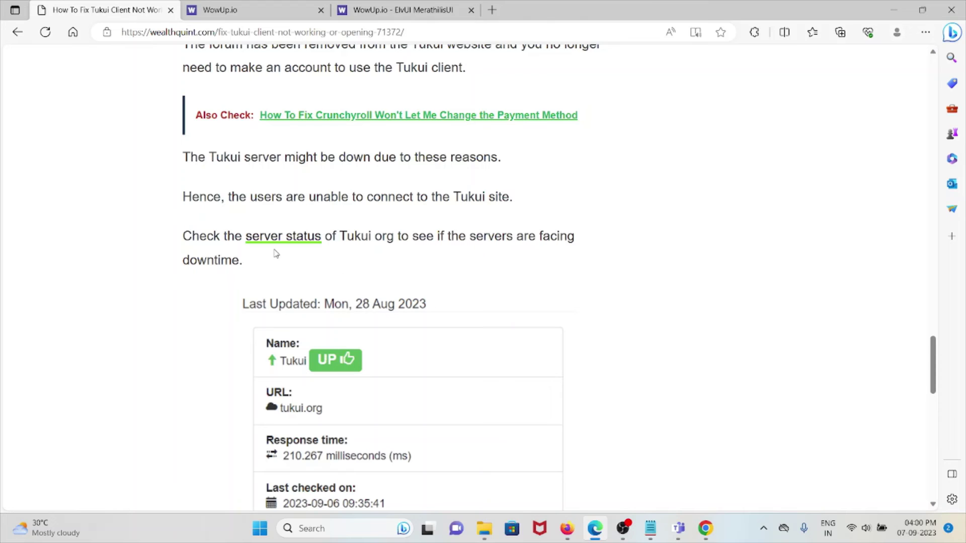
- Open the server status link's updownorme.com Tukui.org check in a new tab
{"action": "right_click", "coordinate": [291, 240]}
{"action": "left_click", "coordinate": [356, 249]}
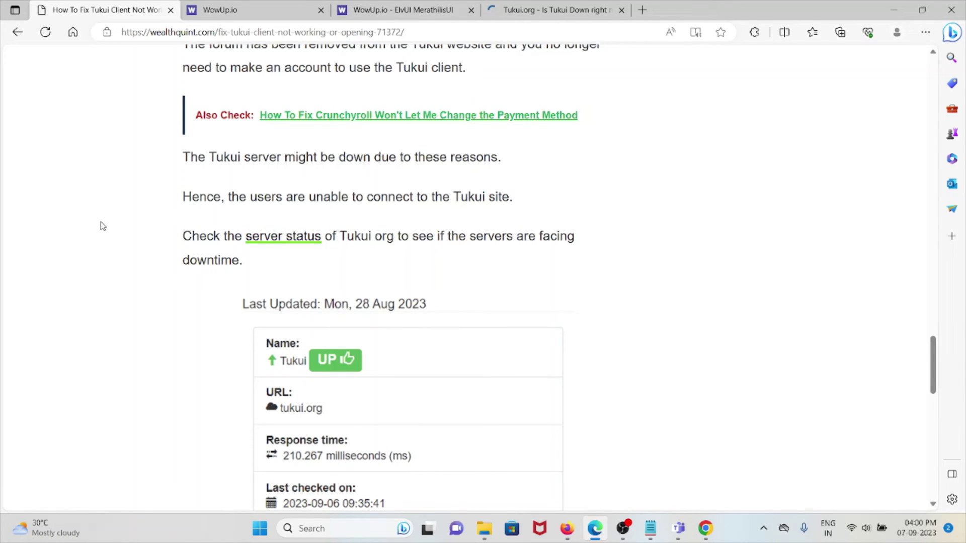
{"action": "scroll", "coordinate": [422, 305], "scroll_direction": "down", "scroll_amount": 5}
{"action": "scroll", "coordinate": [422, 305], "scroll_direction": "down", "scroll_amount": 5}
{"action": "key", "text": "ctrl+9"}
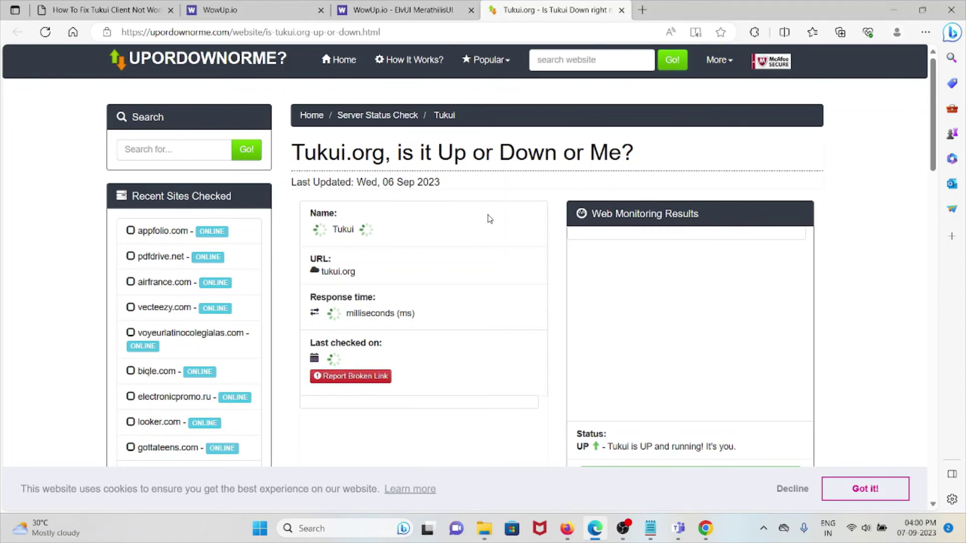
{"action": "left_click", "coordinate": [106, 10]}
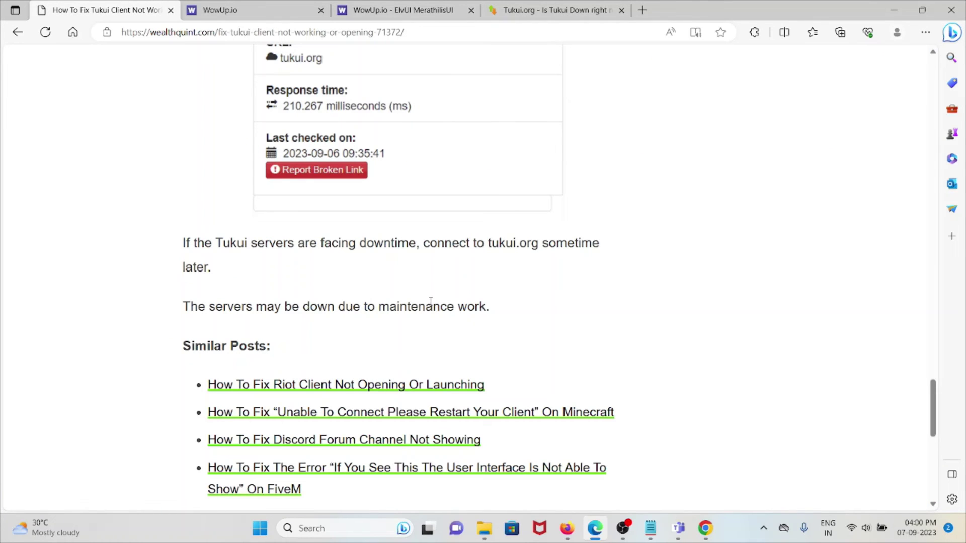
{"action": "scroll", "coordinate": [523, 261], "scroll_direction": "down", "scroll_amount": 2}
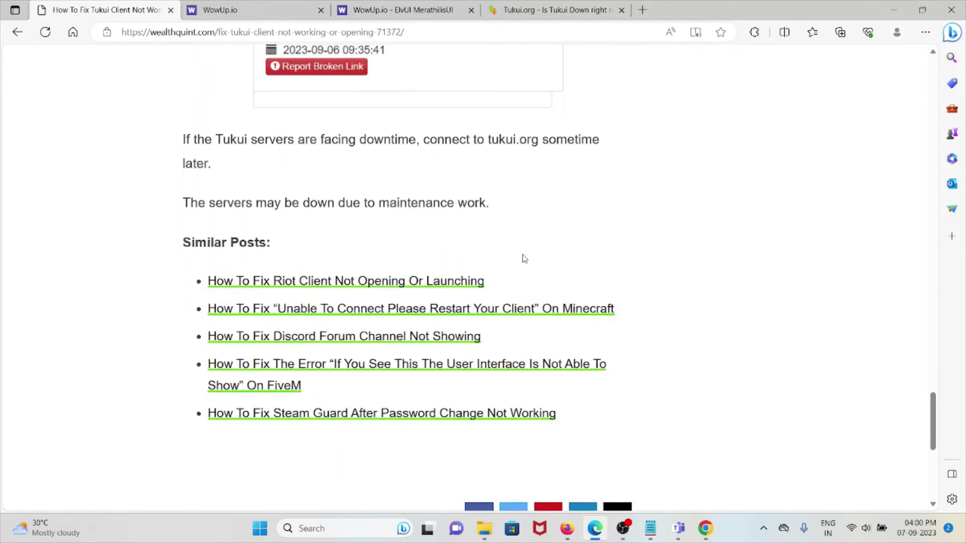
{"action": "scroll", "coordinate": [523, 261], "scroll_direction": "down", "scroll_amount": 1}
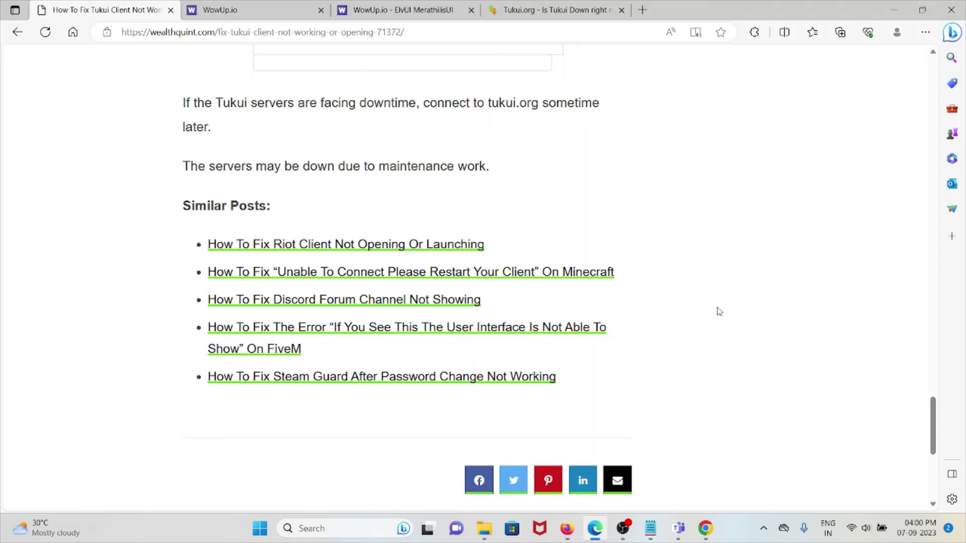
{"action": "scroll", "coordinate": [687, 317], "scroll_direction": "up", "scroll_amount": 5}
{"action": "scroll", "coordinate": [687, 317], "scroll_direction": "up", "scroll_amount": 5}
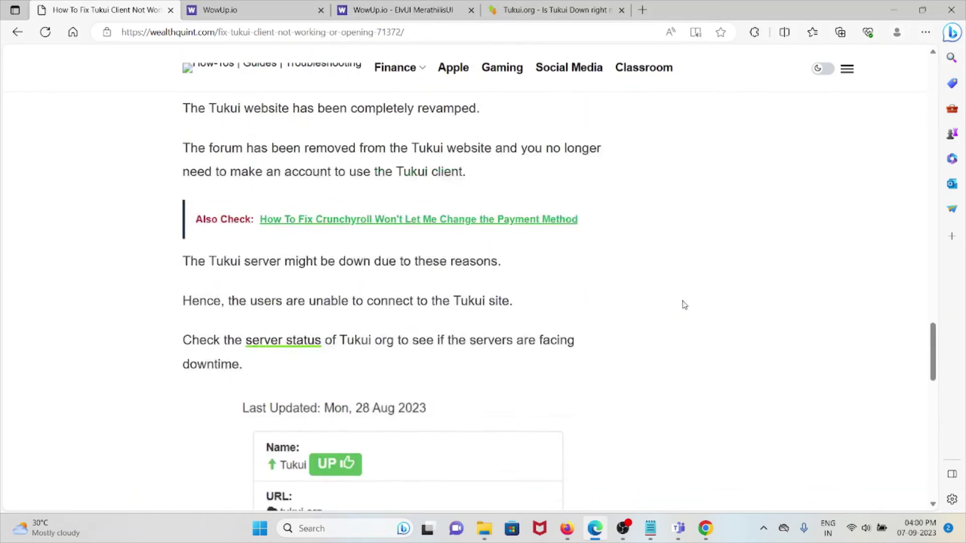
{"action": "scroll", "coordinate": [690, 302], "scroll_direction": "up", "scroll_amount": 5}
{"action": "scroll", "coordinate": [691, 301], "scroll_direction": "up", "scroll_amount": 5}
{"action": "scroll", "coordinate": [691, 227], "scroll_direction": "up", "scroll_amount": 5}
{"action": "scroll", "coordinate": [694, 219], "scroll_direction": "up", "scroll_amount": 5}
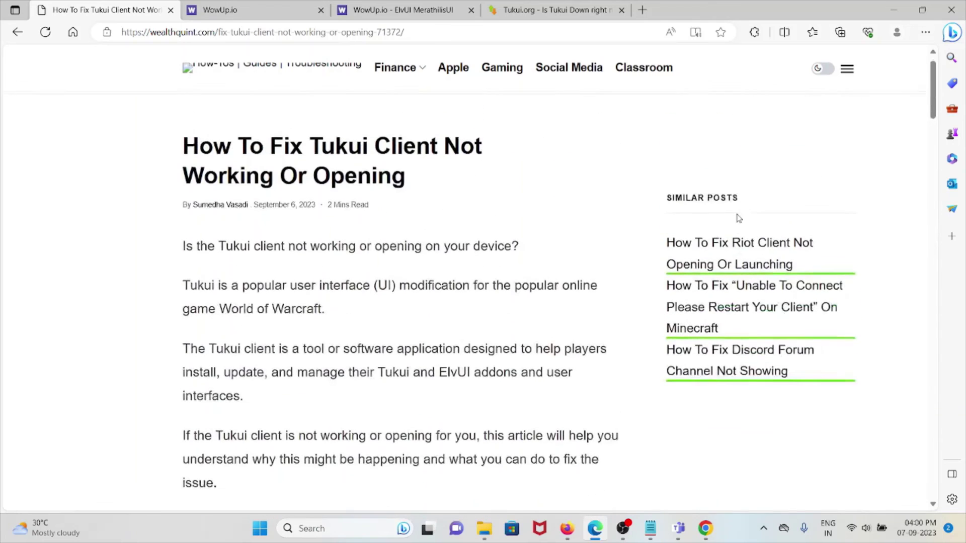
{"action": "scroll", "coordinate": [748, 215], "scroll_direction": "up", "scroll_amount": 2}
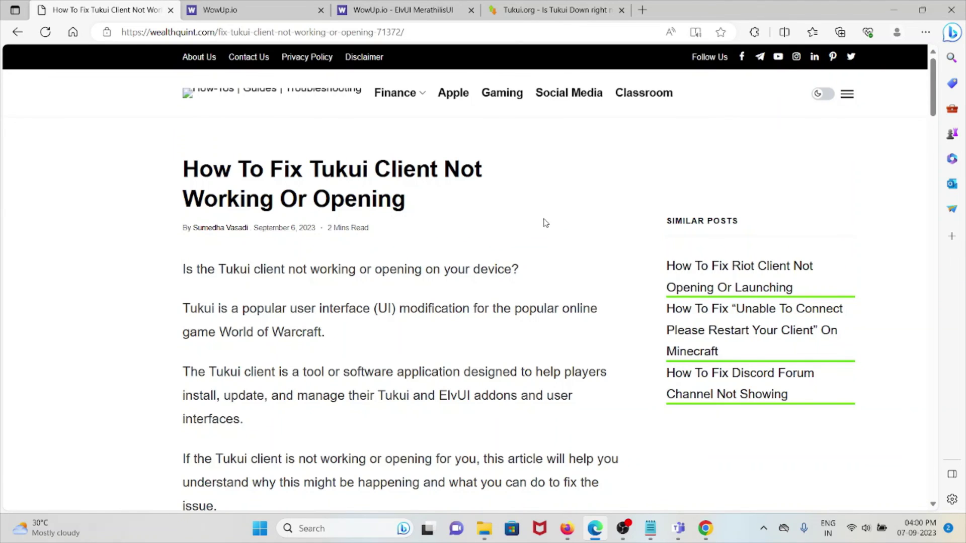
{"action": "scroll", "coordinate": [544, 222], "scroll_direction": "down", "scroll_amount": 5}
{"action": "scroll", "coordinate": [515, 264], "scroll_direction": "down", "scroll_amount": 2}
{"action": "scroll", "coordinate": [515, 263], "scroll_direction": "down", "scroll_amount": 3}
{"action": "scroll", "coordinate": [498, 377], "scroll_direction": "down", "scroll_amount": 5}
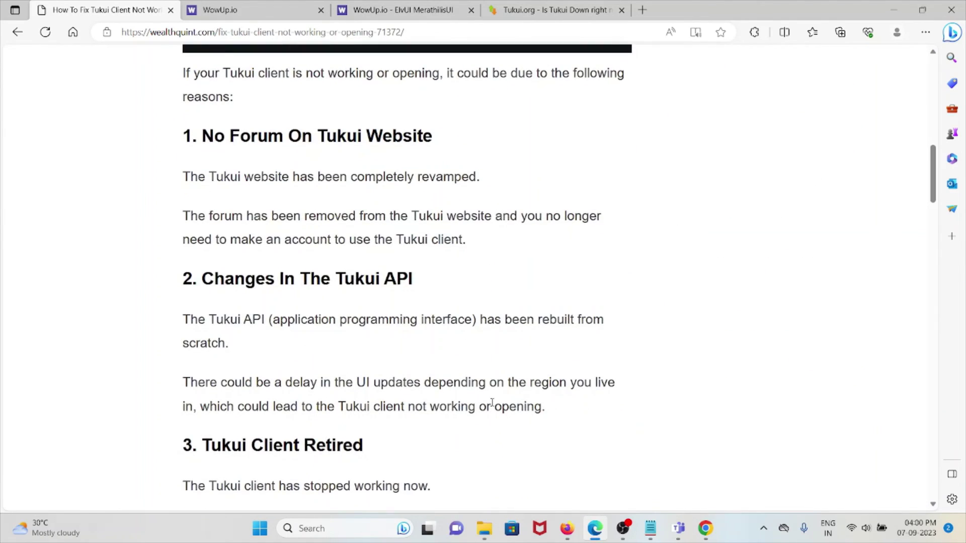
{"action": "scroll", "coordinate": [492, 404], "scroll_direction": "down", "scroll_amount": 5}
{"action": "scroll", "coordinate": [492, 404], "scroll_direction": "down", "scroll_amount": 5}
{"action": "scroll", "coordinate": [492, 404], "scroll_direction": "down", "scroll_amount": 2}
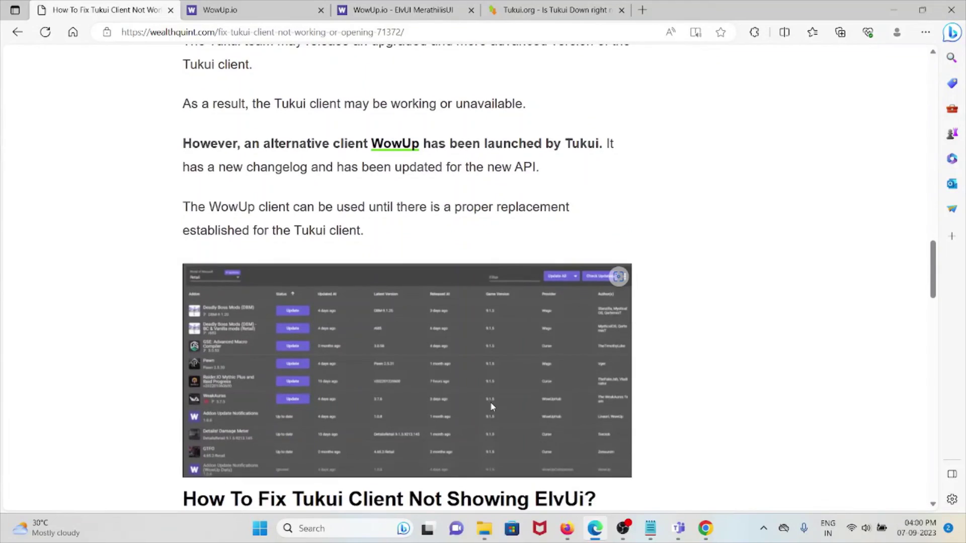